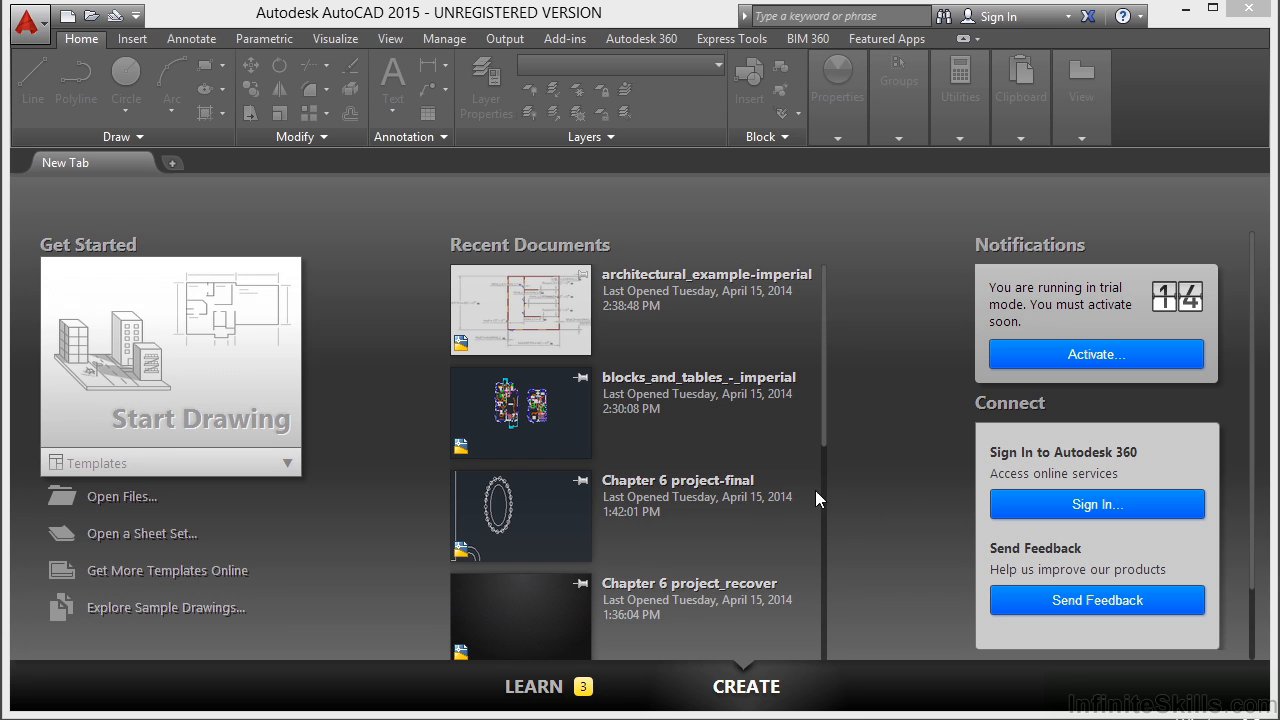
Open the drawing architectural_-_annotation_scaling_and_multileaders.dwg.
{"action": "left_click", "coordinate": [128, 498]}
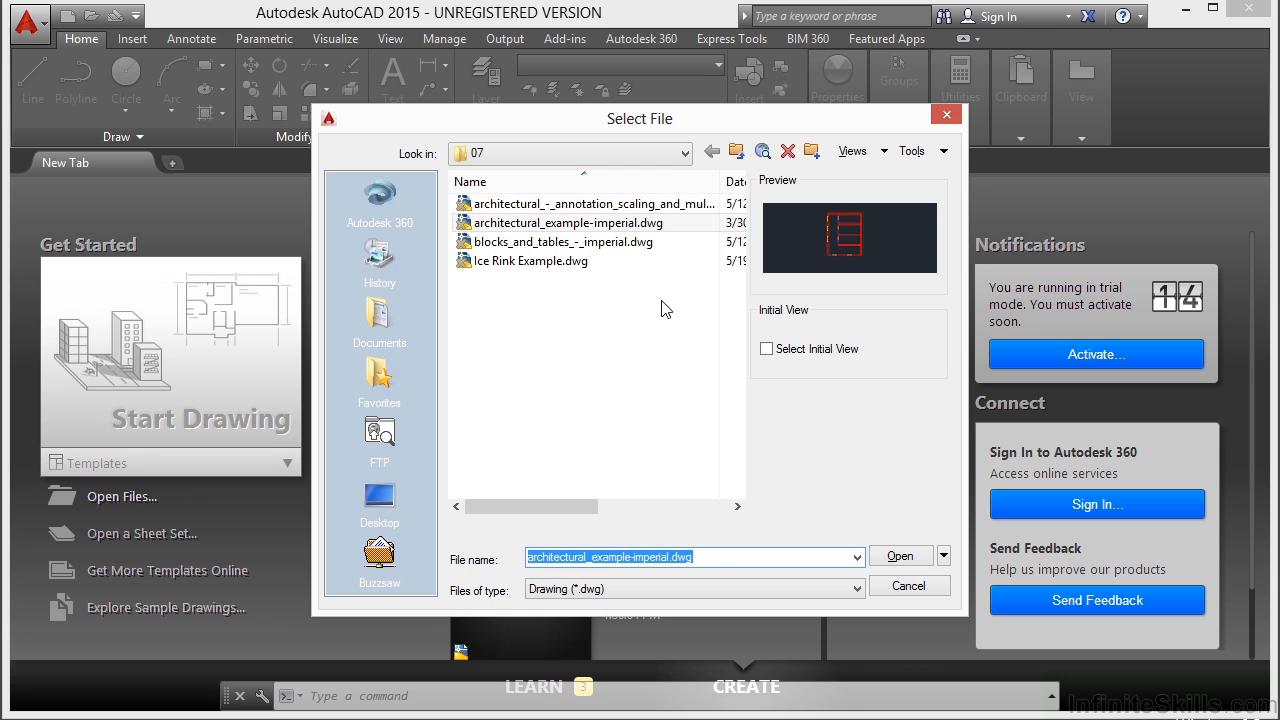
{"action": "left_click", "coordinate": [662, 204]}
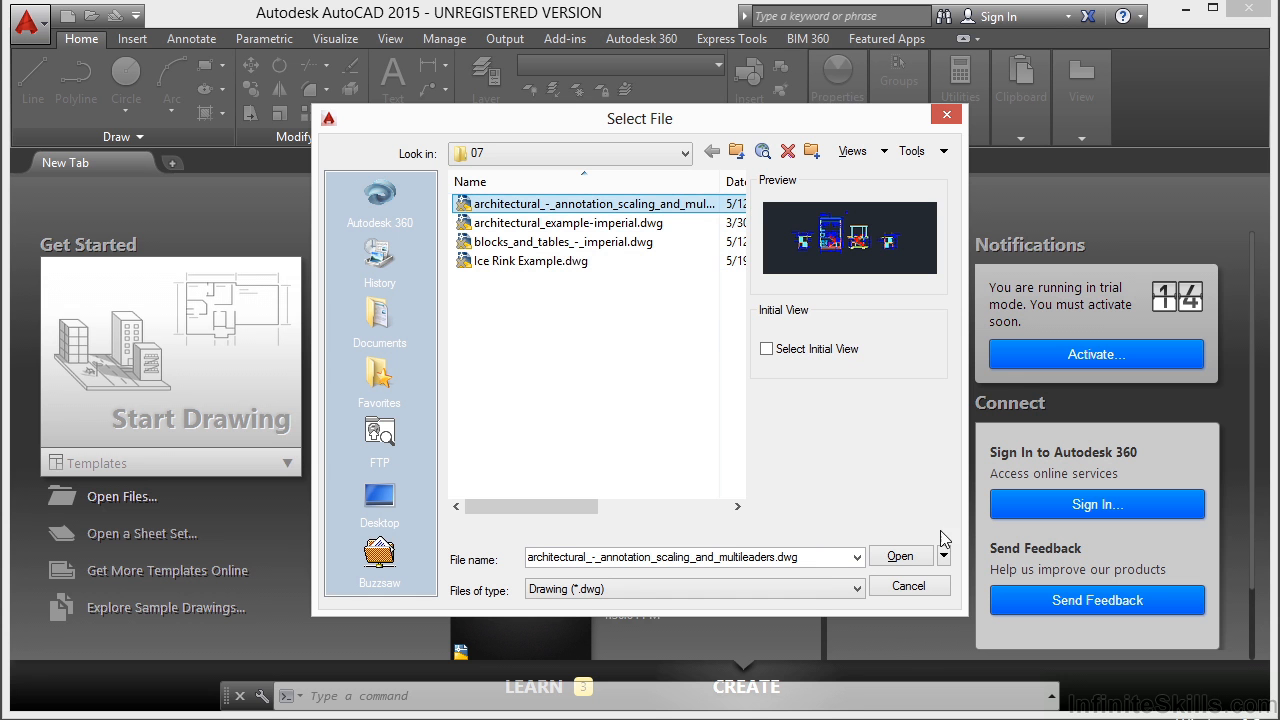
{"action": "left_click", "coordinate": [902, 558]}
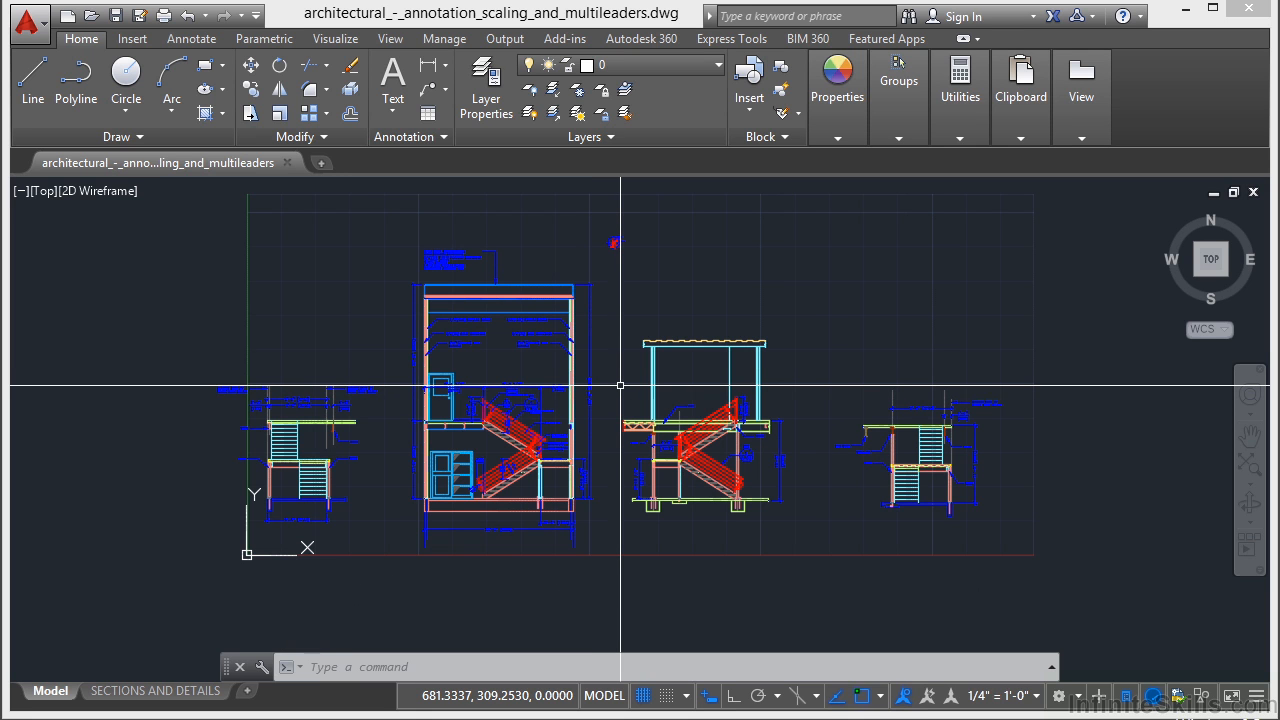
Erase the entire rightmost stair section with its dimensions and annotations from model space.
{"action": "scroll", "coordinate": [540, 375], "scroll_direction": "up", "scroll_amount": 1}
{"action": "scroll", "coordinate": [555, 368], "scroll_direction": "down", "scroll_amount": 2}
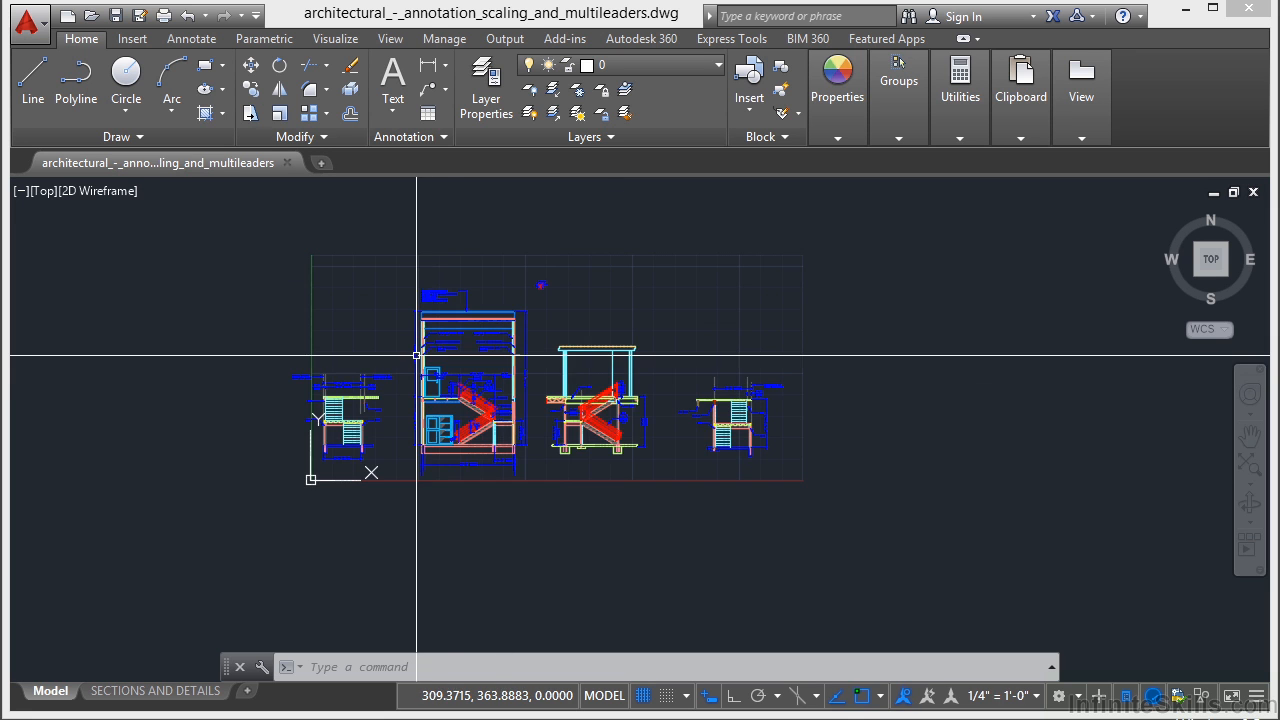
{"action": "scroll", "coordinate": [561, 364], "scroll_direction": "up", "scroll_amount": 1}
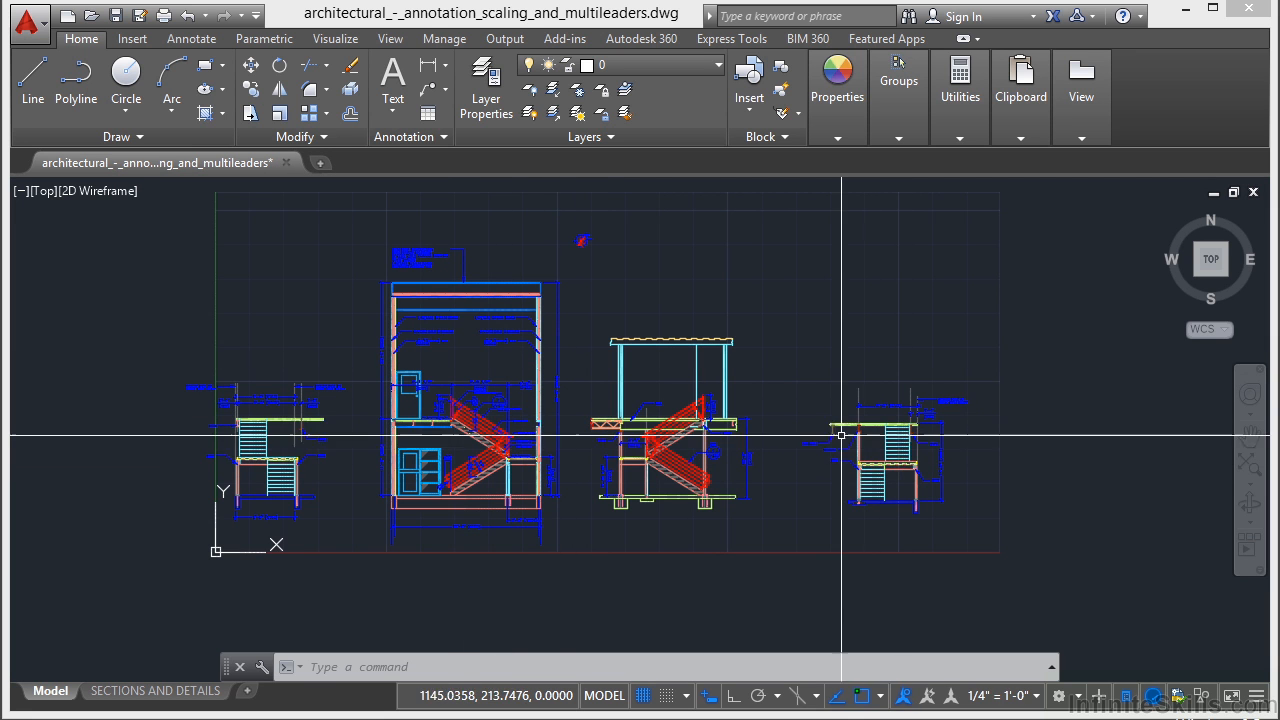
{"action": "left_click", "coordinate": [1030, 357]}
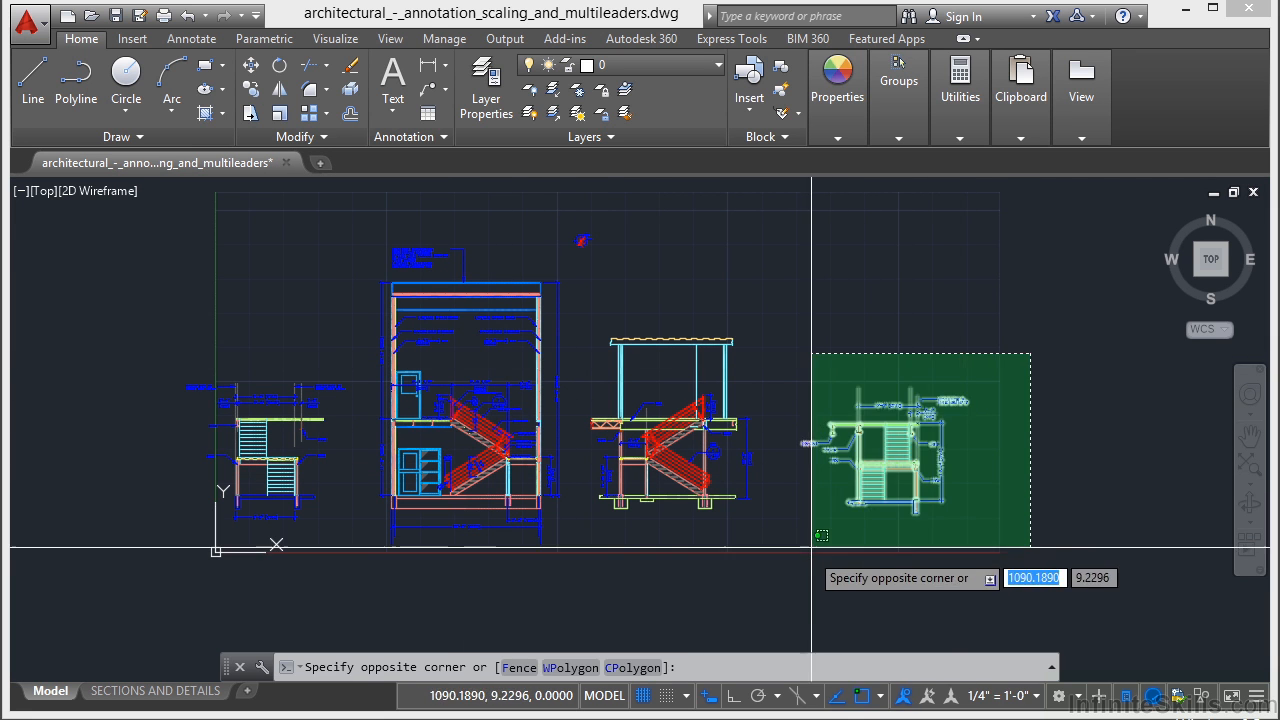
{"action": "left_click", "coordinate": [779, 567]}
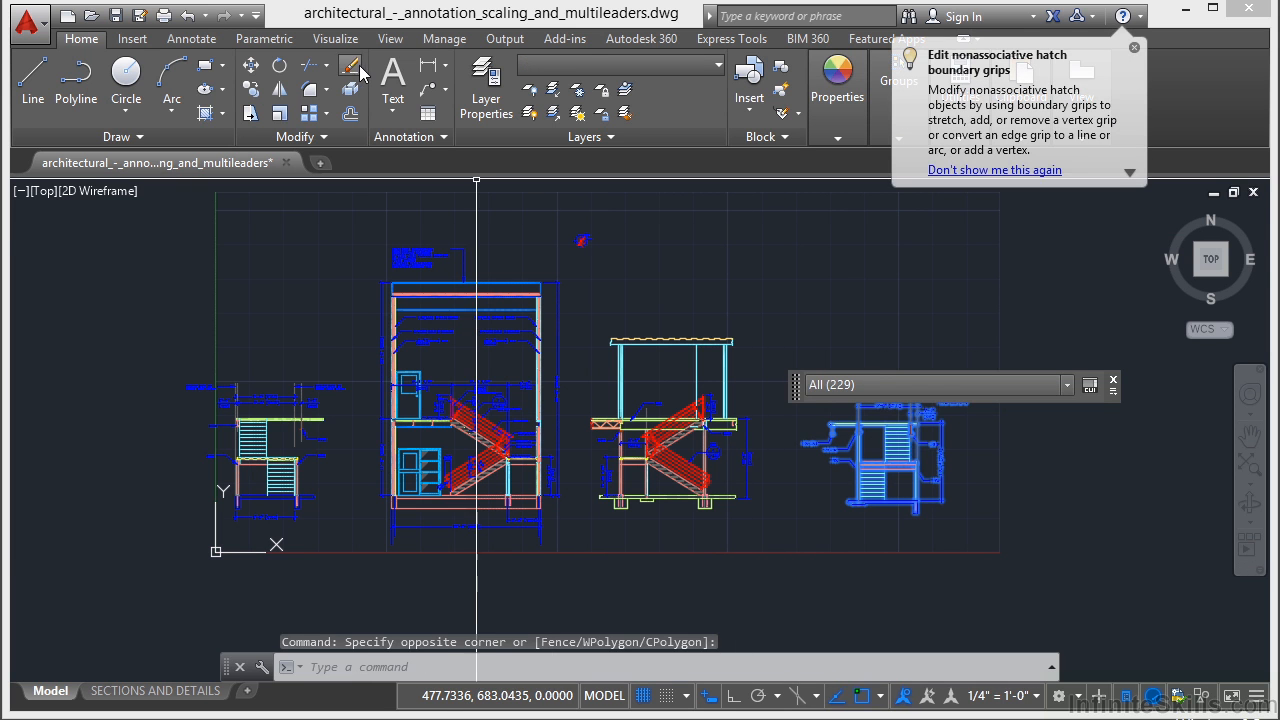
{"action": "key", "text": "Delete"}
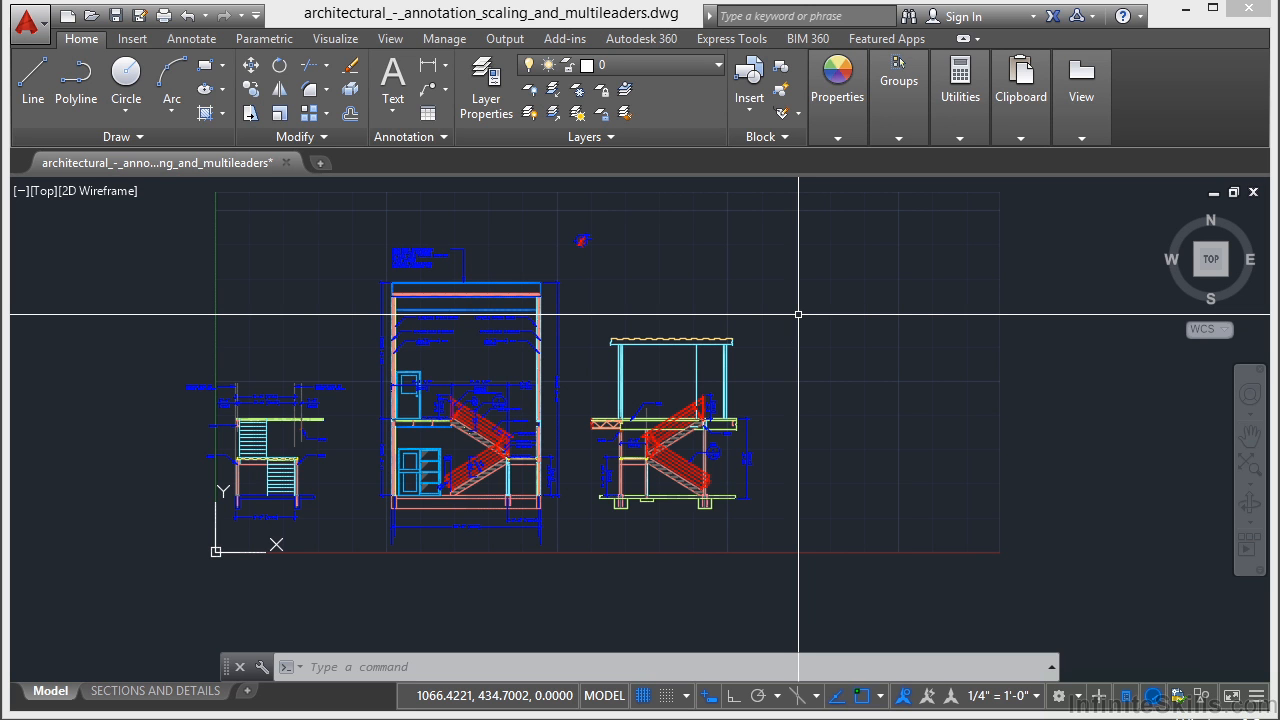
Start the PURGE command and examine the items that cannot be purged, including blocks, detail view styles and dimension styles.
{"action": "type", "text": "purge"}
{"action": "key", "text": "Escape"}
{"action": "type", "text": "PU"}
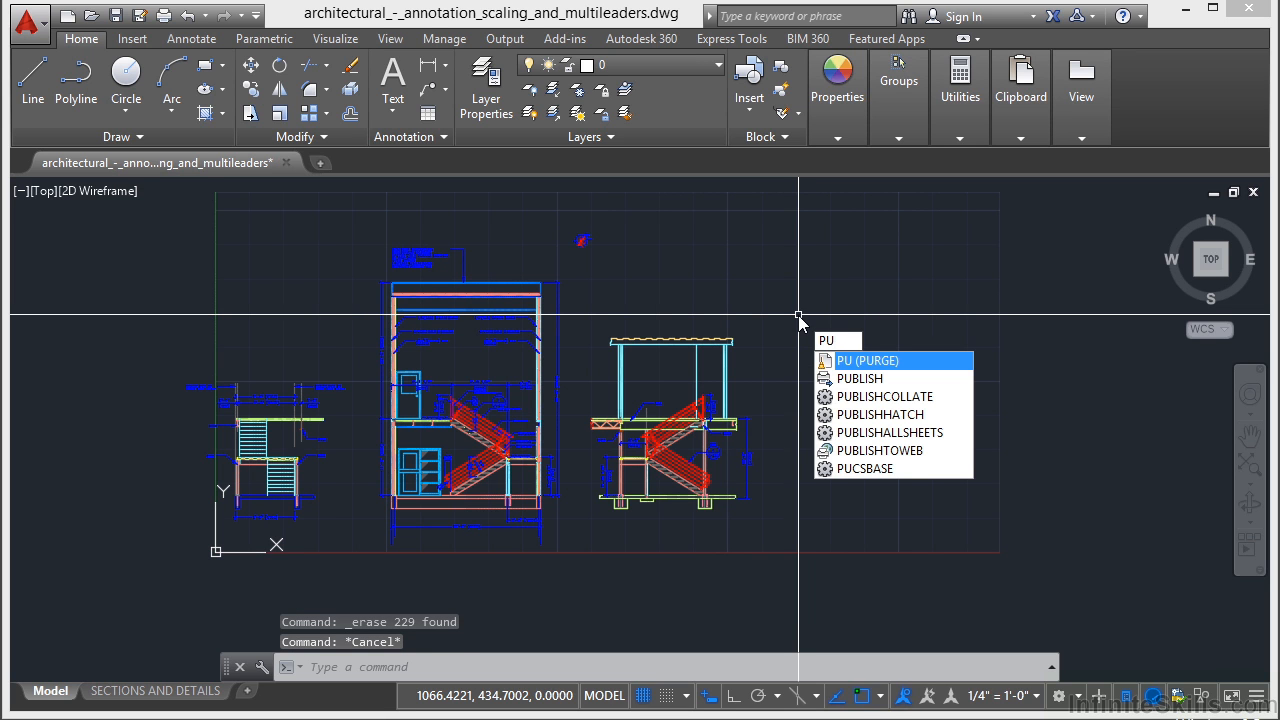
{"action": "key", "text": "Return"}
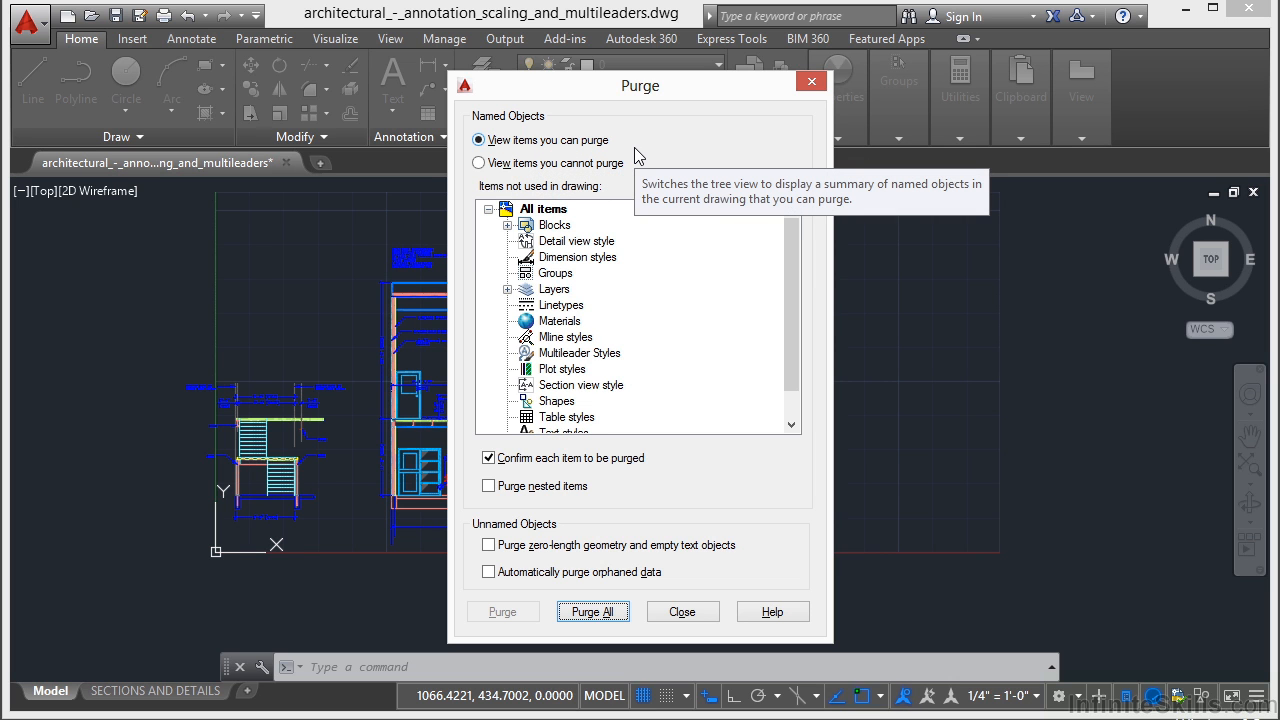
{"action": "left_click", "coordinate": [536, 164]}
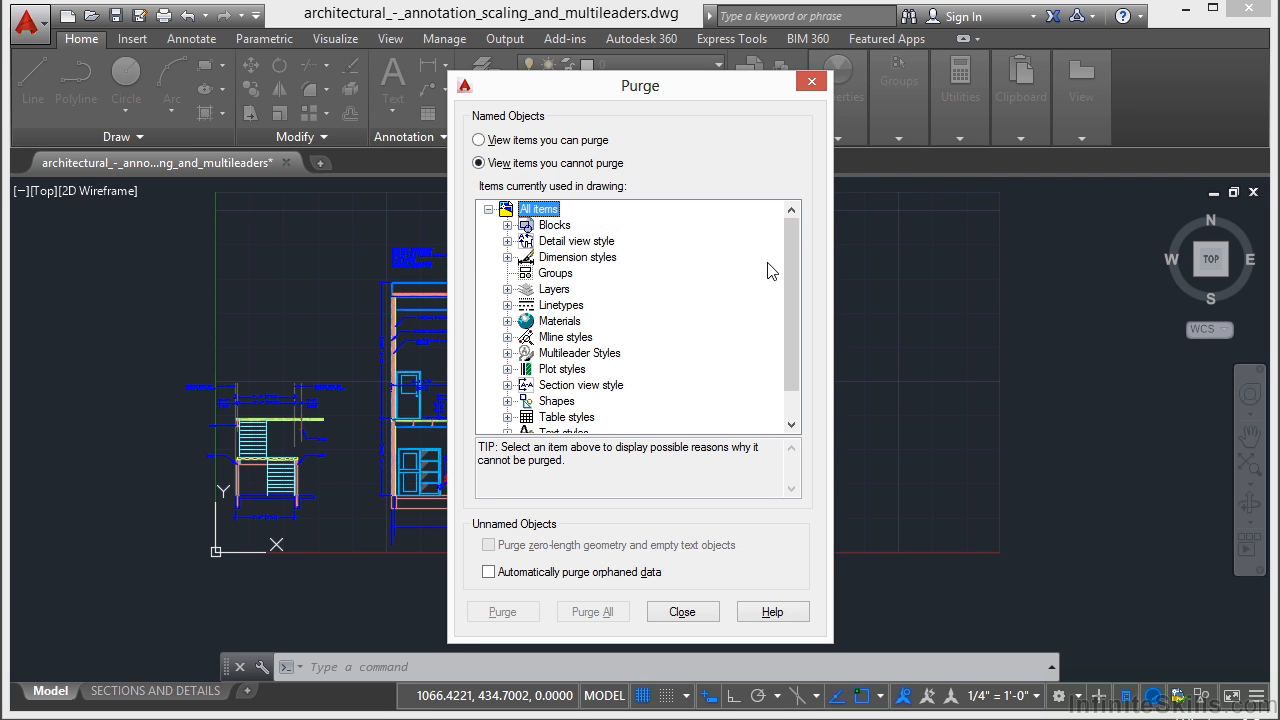
{"action": "left_click", "coordinate": [508, 226]}
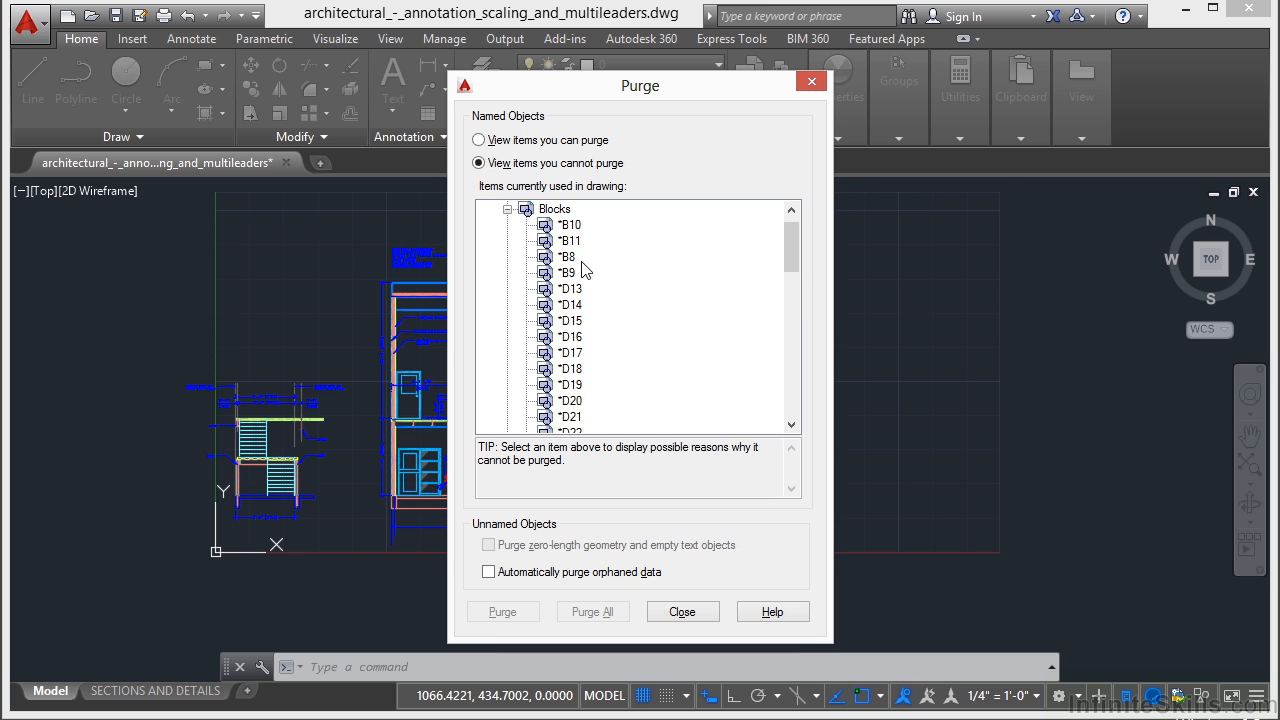
{"action": "left_click", "coordinate": [507, 209]}
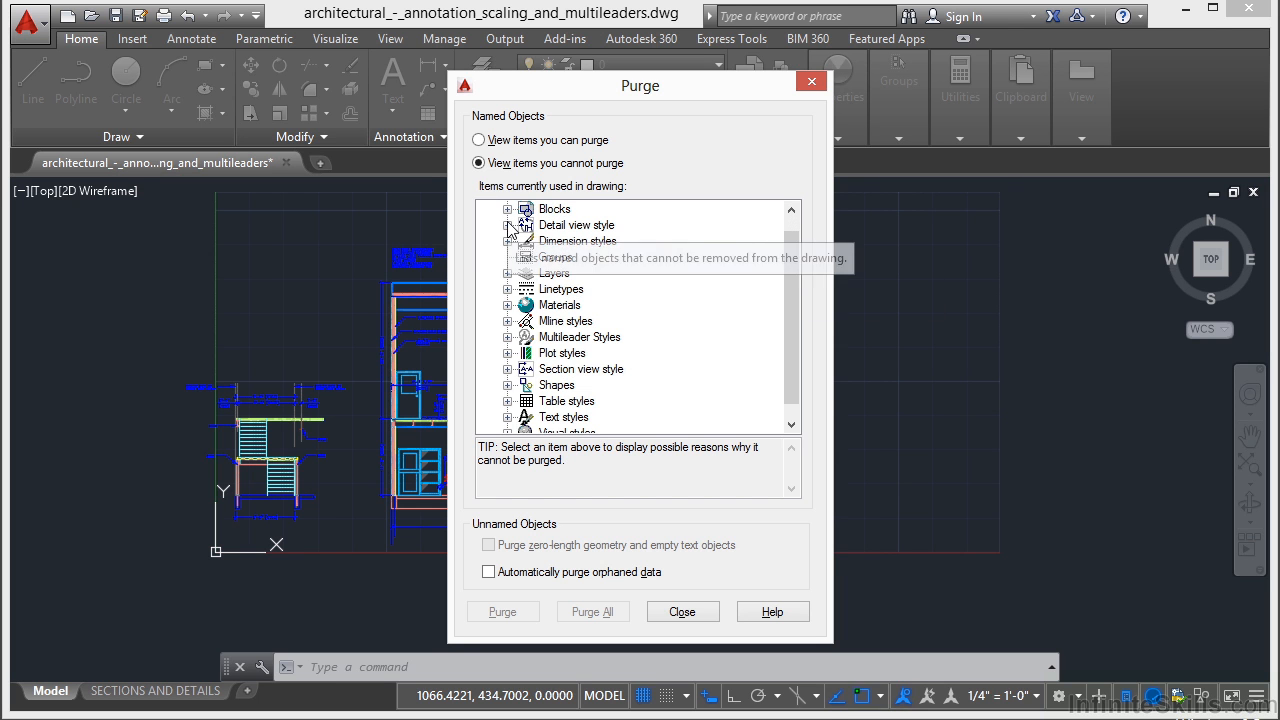
{"action": "left_click", "coordinate": [507, 225]}
{"action": "left_click", "coordinate": [507, 257]}
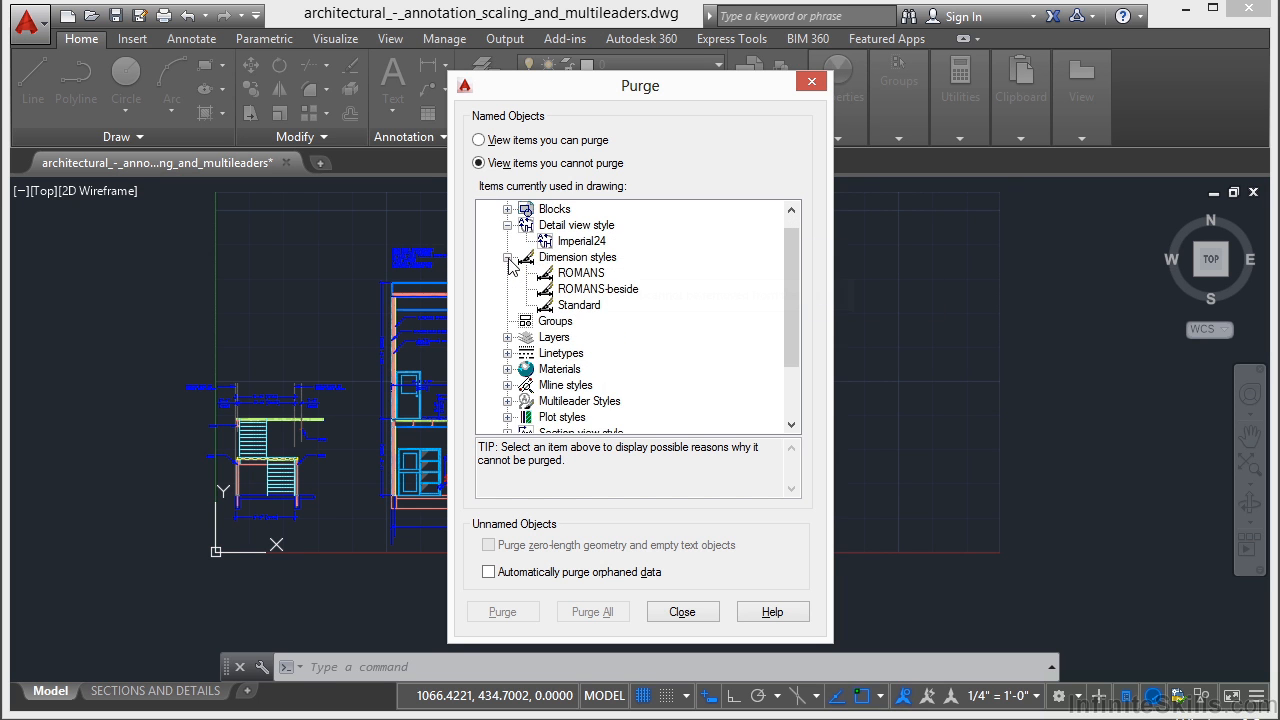
{"action": "left_click", "coordinate": [507, 225]}
{"action": "left_click", "coordinate": [507, 241]}
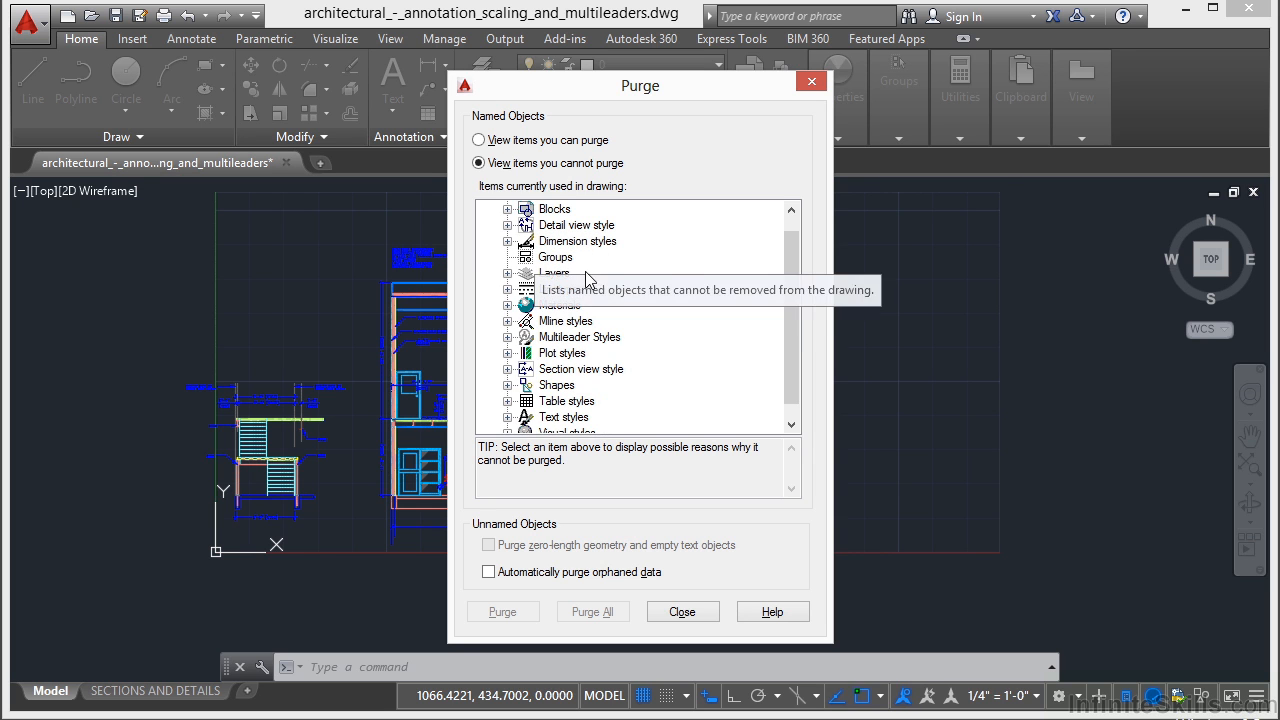
{"action": "left_click_drag", "start_coordinate": [786, 339], "coordinate": [783, 261]}
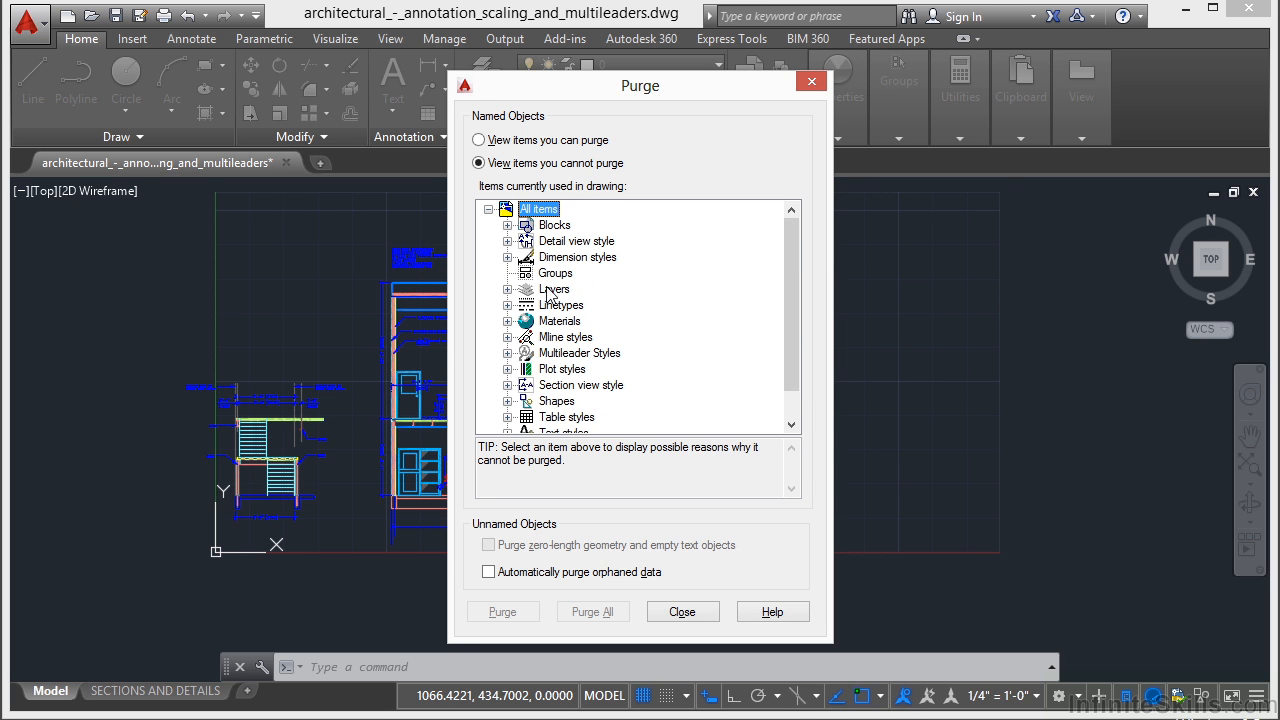
Examine the items that can be purged, looking through the unused blocks and layers.
{"action": "left_click", "coordinate": [484, 141]}
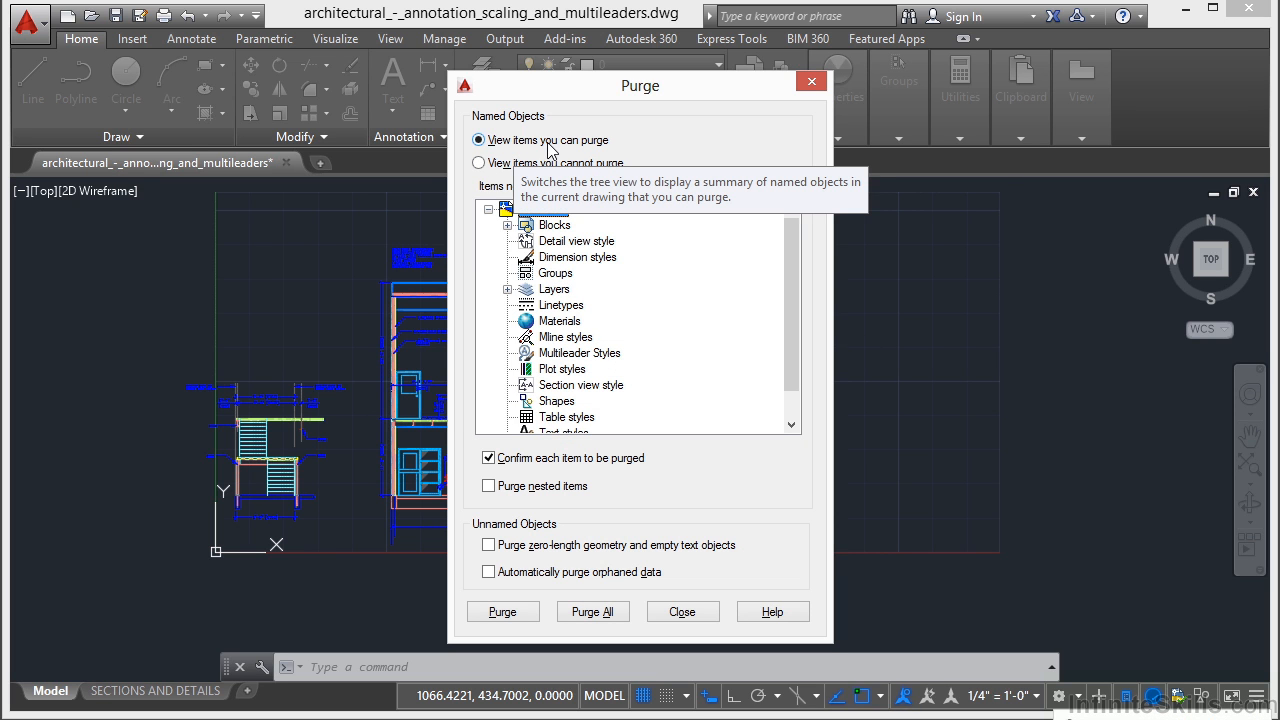
{"action": "left_click", "coordinate": [507, 226]}
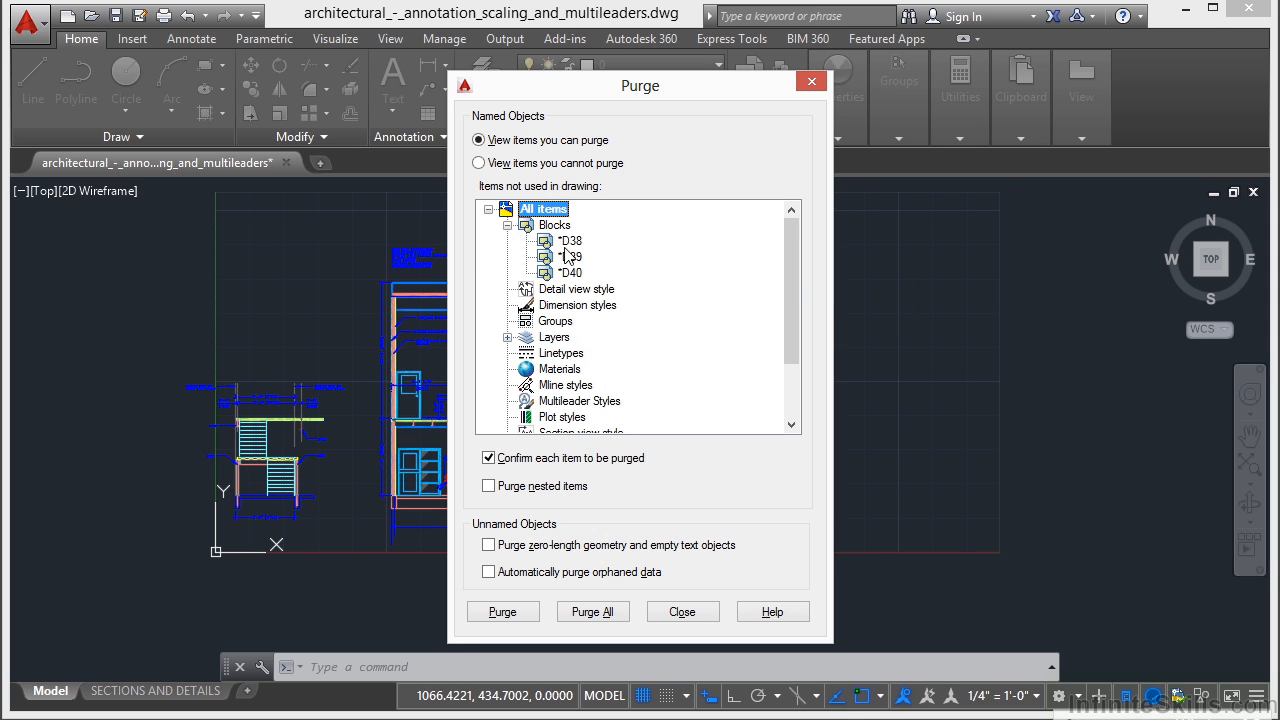
{"action": "left_click", "coordinate": [507, 225]}
{"action": "left_click", "coordinate": [507, 289]}
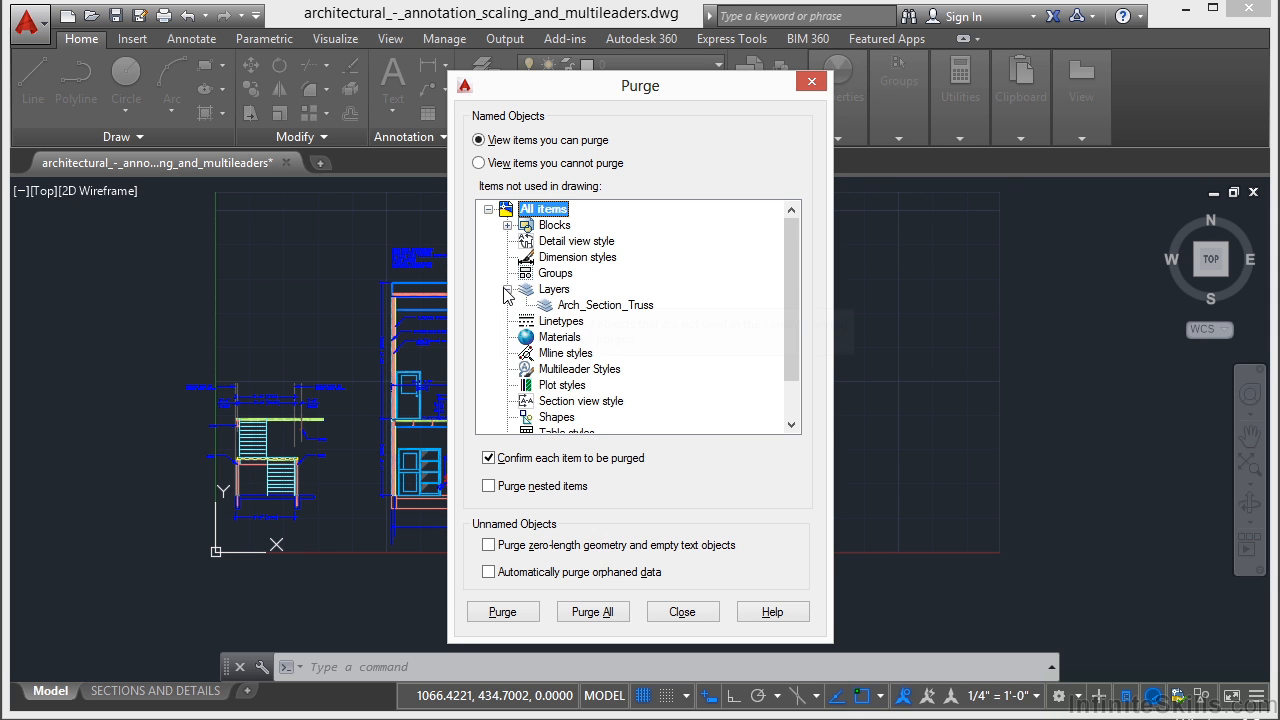
{"action": "left_click", "coordinate": [507, 289]}
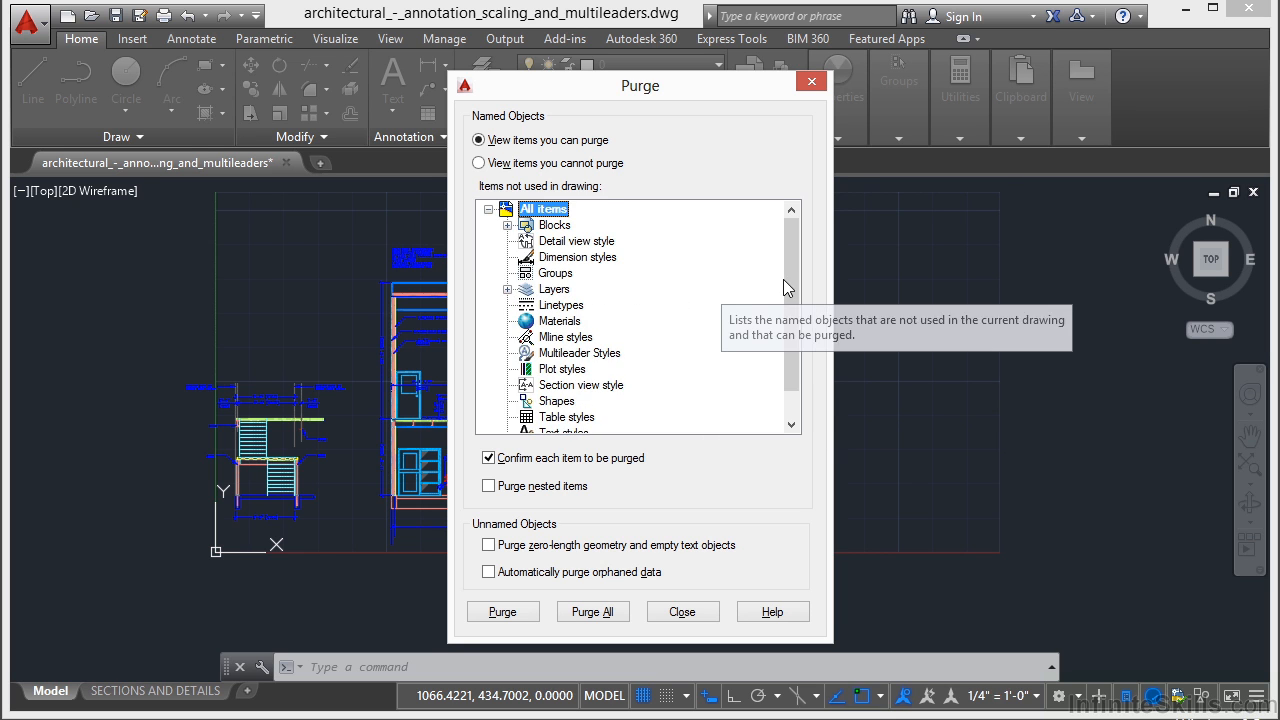
{"action": "scroll", "coordinate": [789, 341], "scroll_direction": "down", "scroll_amount": 1}
{"action": "scroll", "coordinate": [650, 337], "scroll_direction": "up", "scroll_amount": 1}
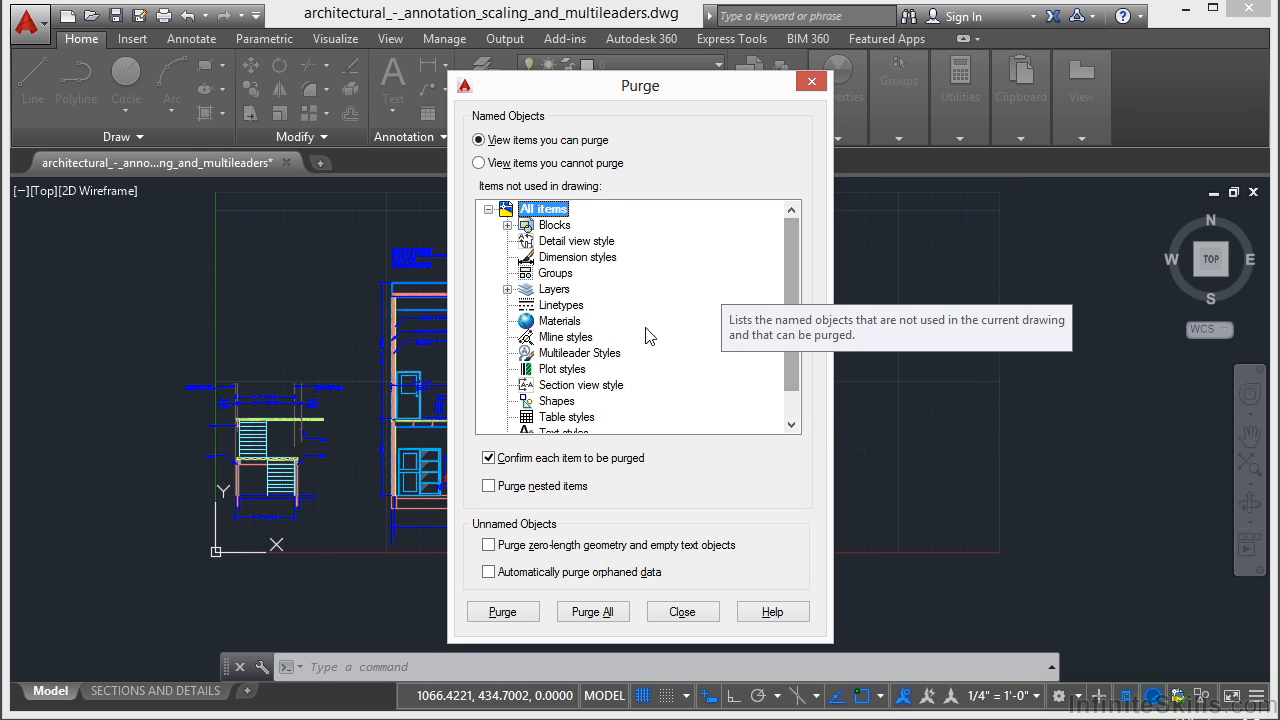
Purge all unused items from the drawing with nested items included, accepting the purge for all items at once.
{"action": "left_click", "coordinate": [489, 487]}
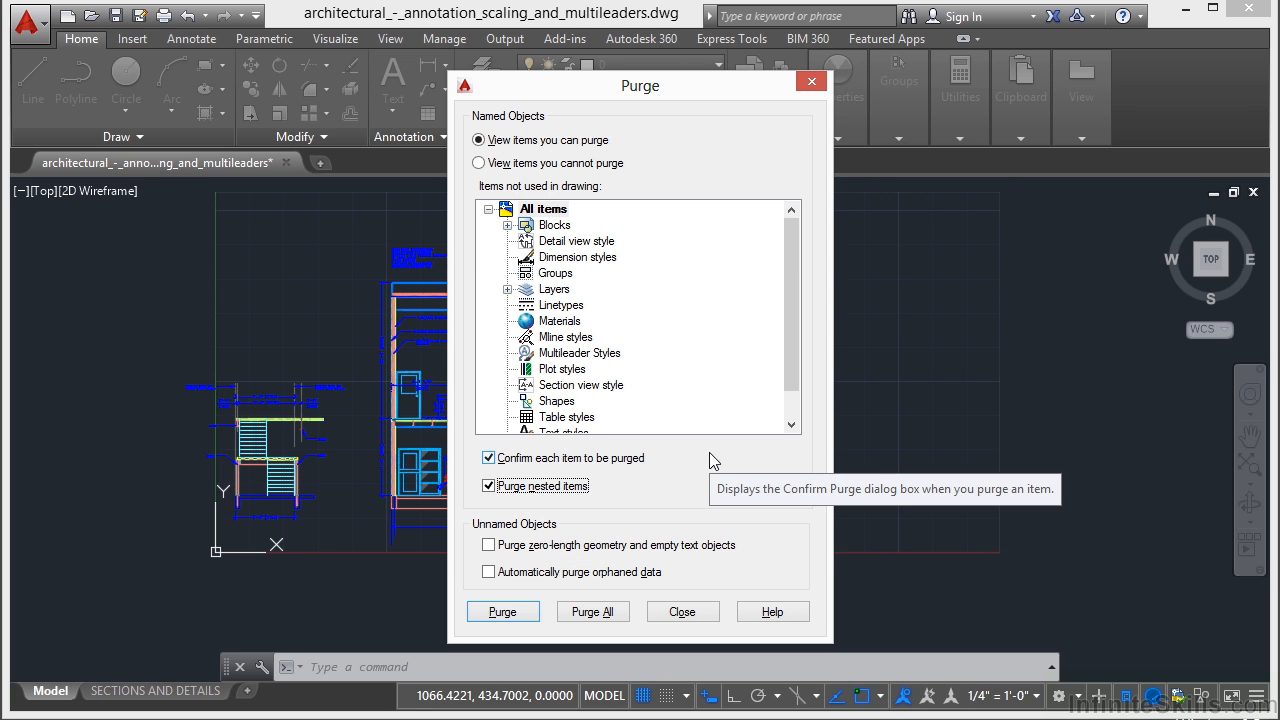
{"action": "left_click", "coordinate": [598, 613]}
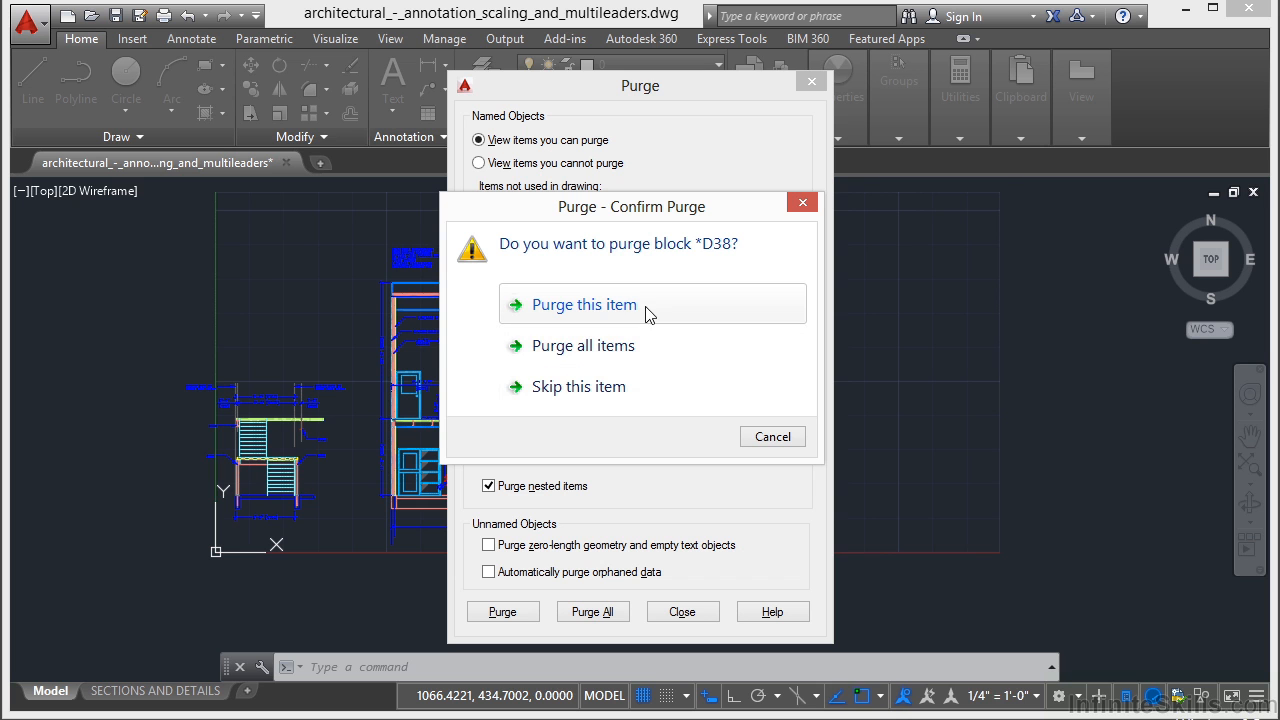
{"action": "left_click", "coordinate": [645, 348]}
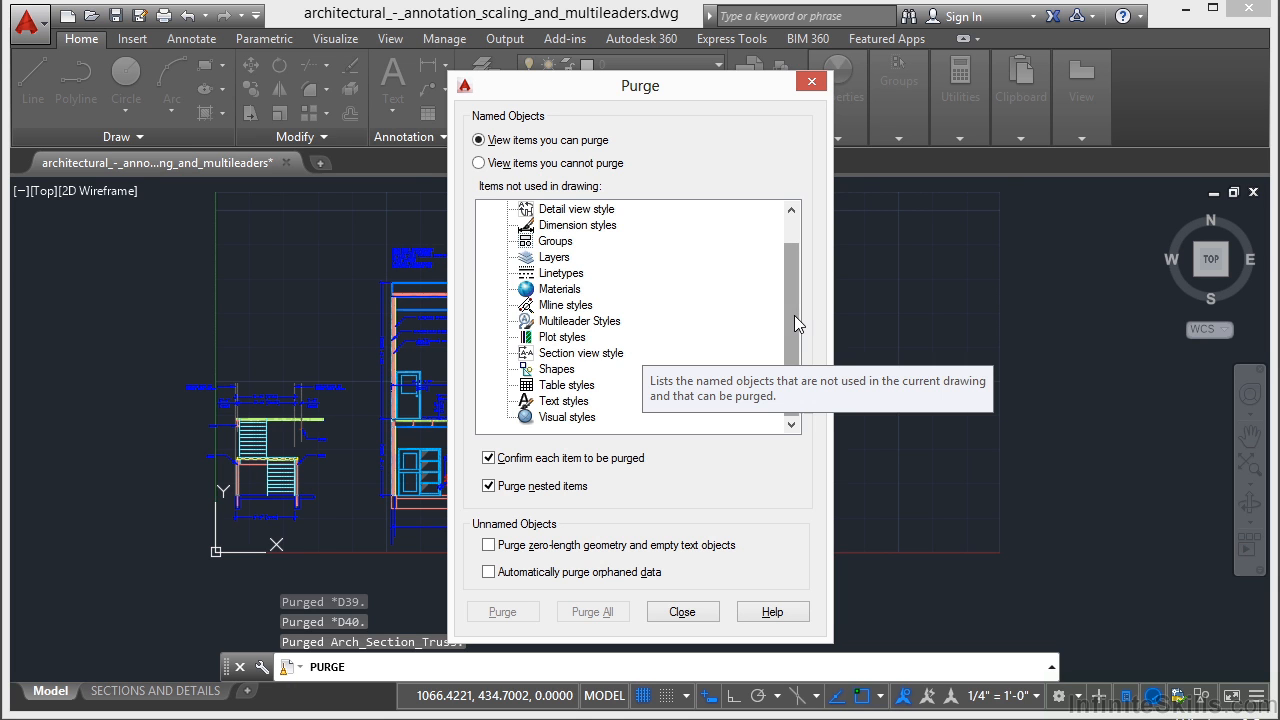
{"action": "left_click", "coordinate": [682, 612]}
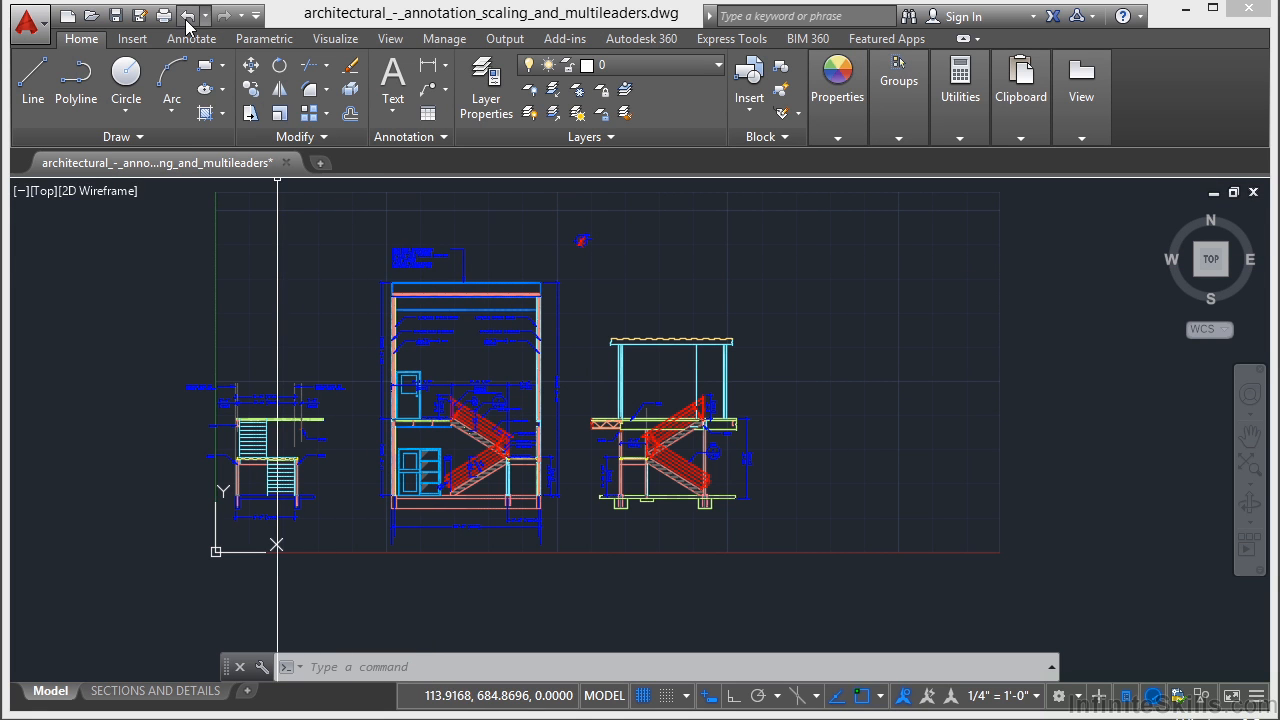
Purge only the unused block *D38 from the drawing and close the Purge dialog.
{"action": "type", "text": "pu"}
{"action": "key", "text": "Return"}
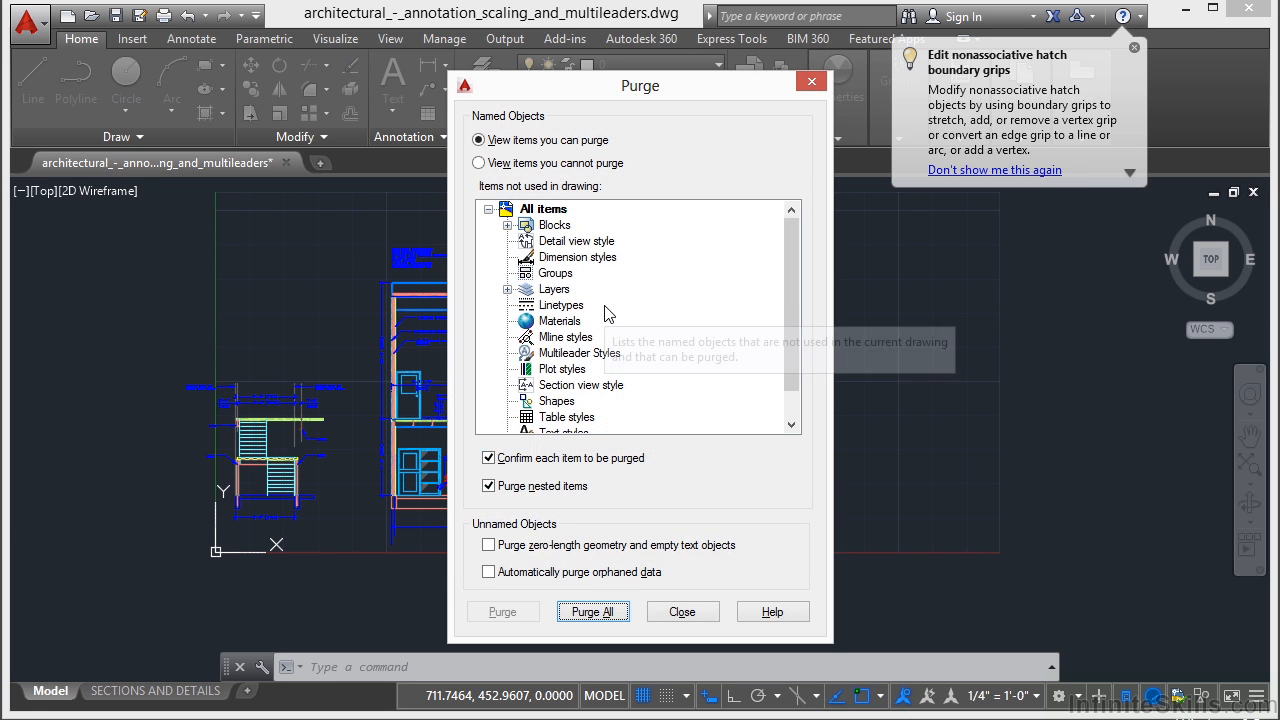
{"action": "left_click", "coordinate": [507, 226]}
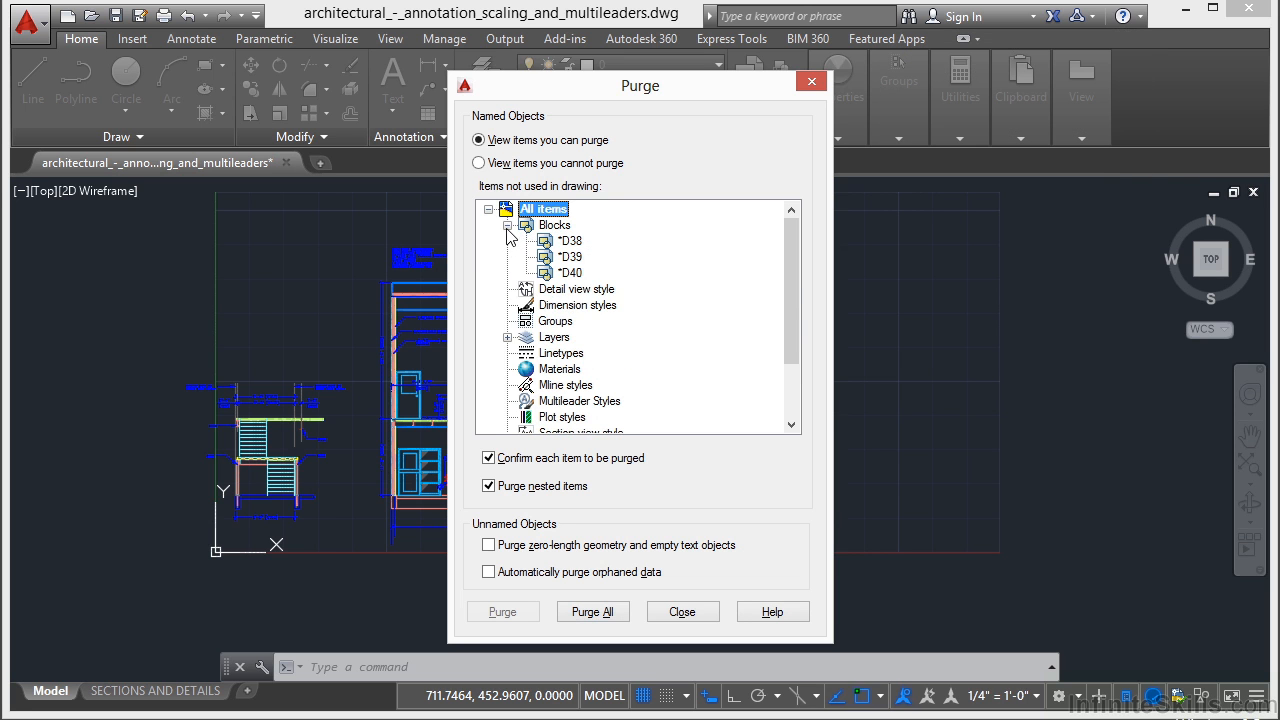
{"action": "left_click", "coordinate": [574, 241]}
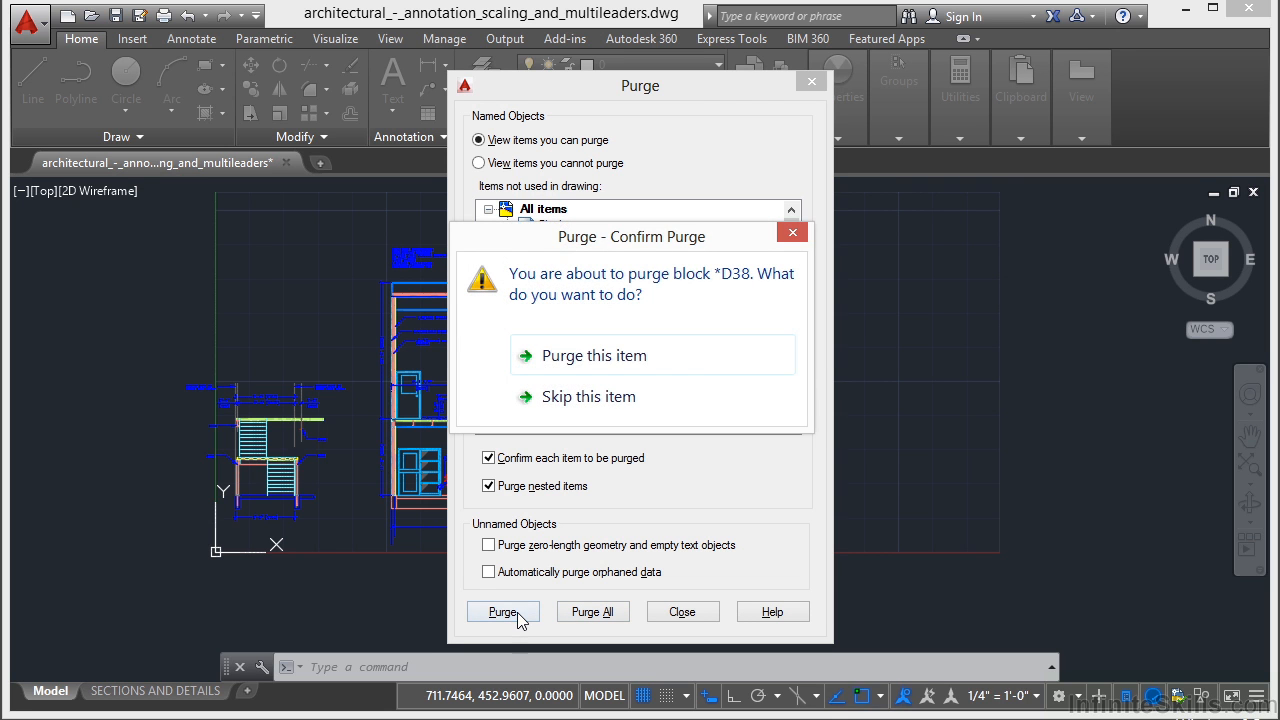
{"action": "left_click", "coordinate": [627, 358]}
{"action": "left_click", "coordinate": [582, 241]}
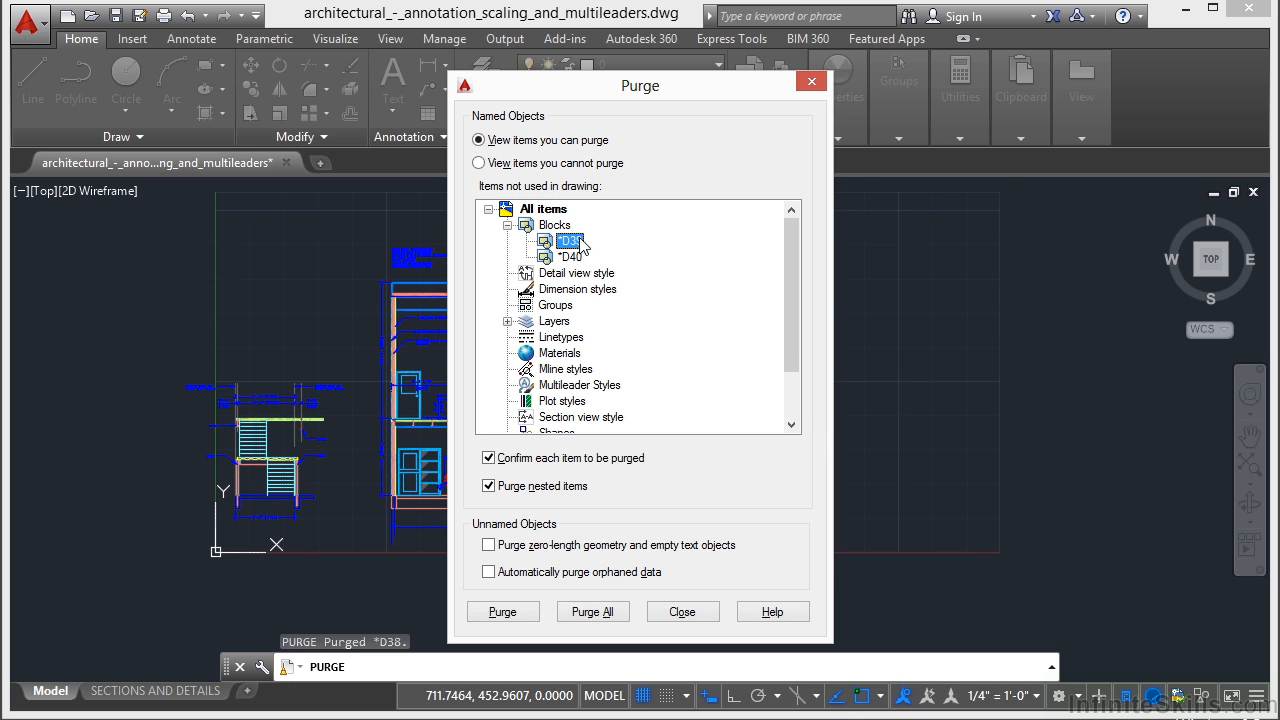
{"action": "left_click", "coordinate": [580, 257]}
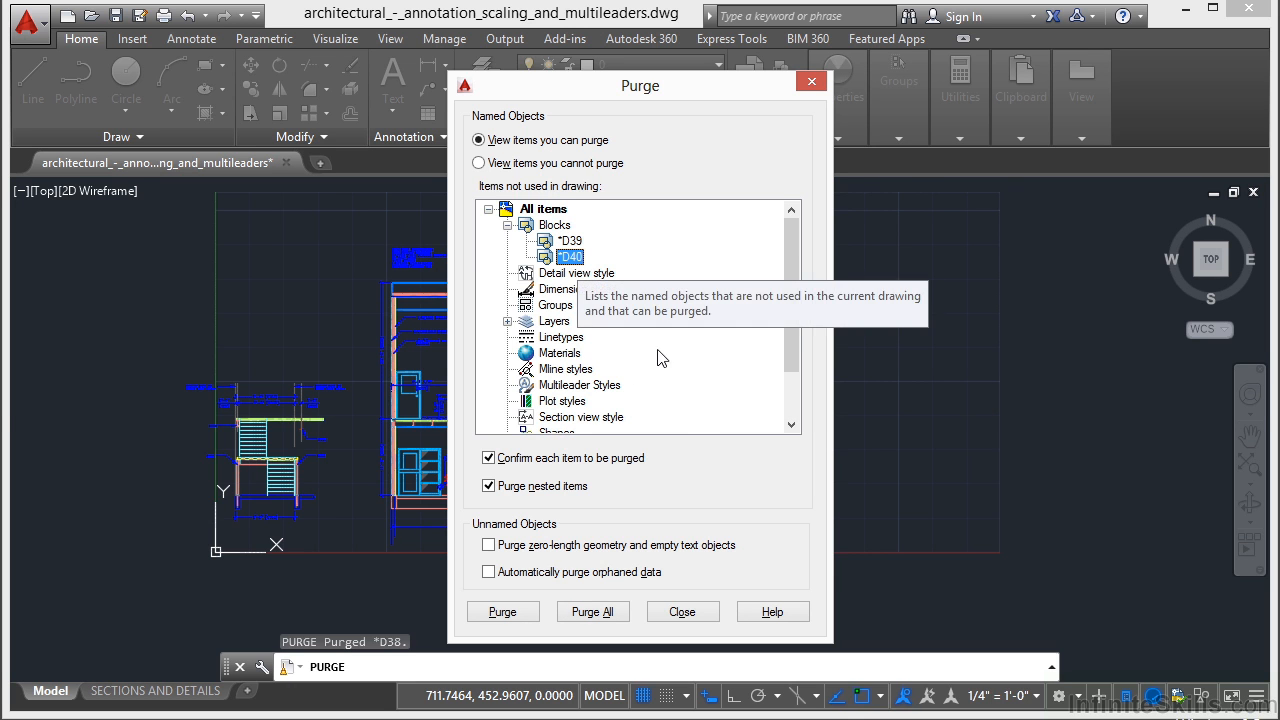
{"action": "left_click", "coordinate": [676, 612]}
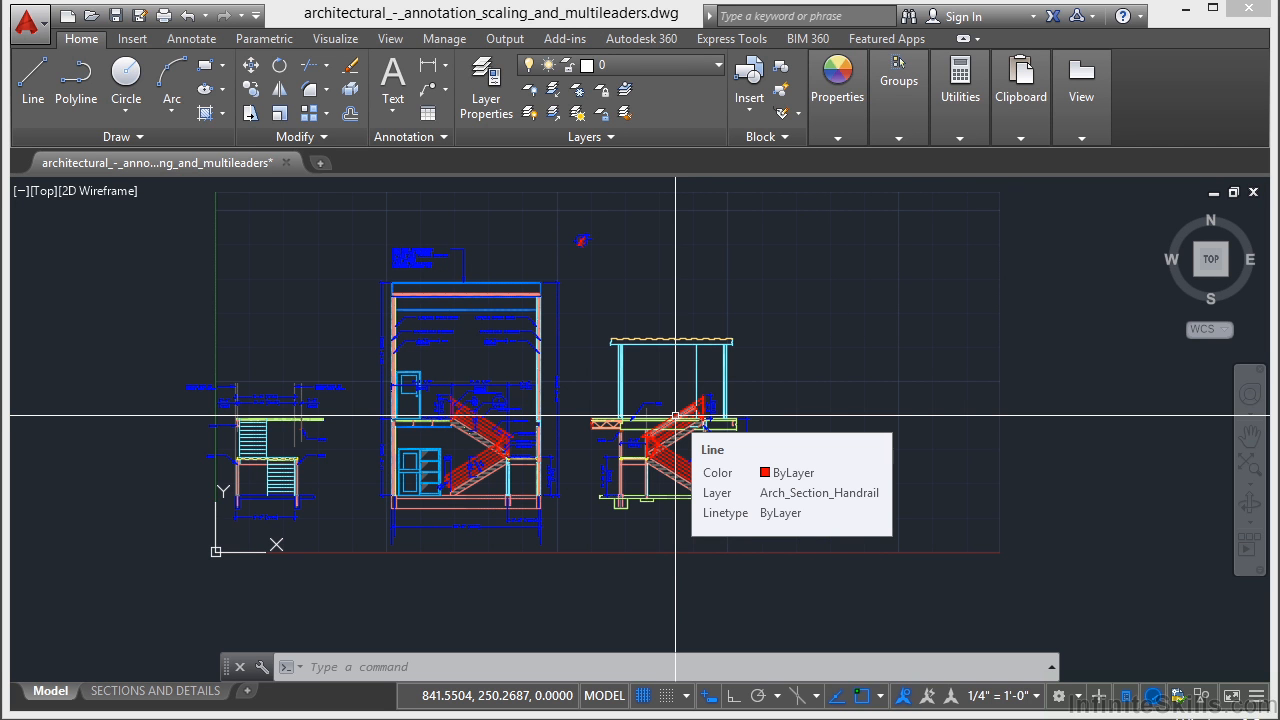